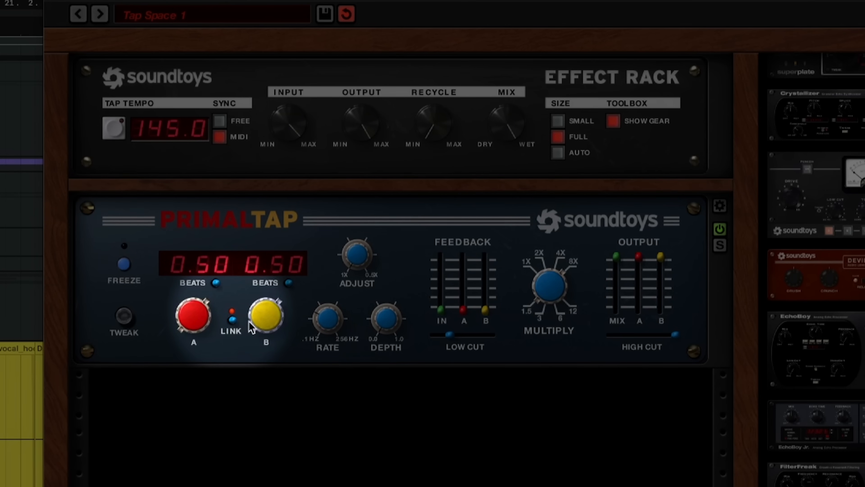
Unlink PrimalTap's two delay times and set delay B to 1.00 beats
click(232, 320)
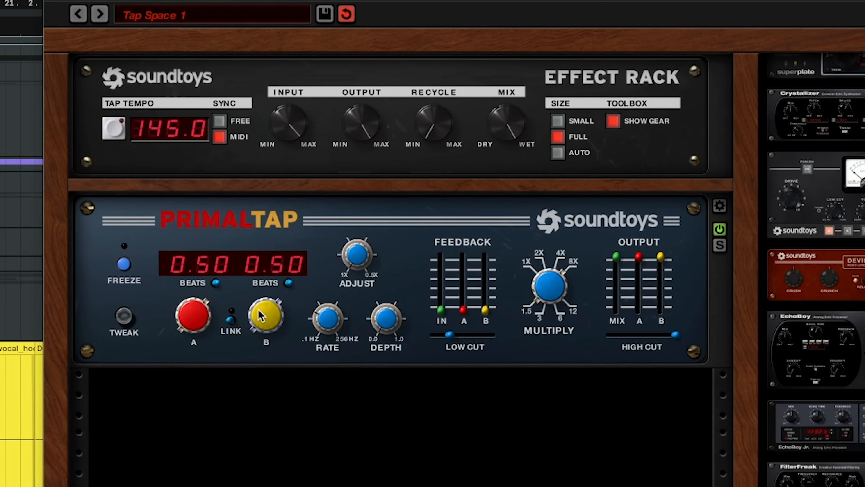
drag(258, 316, 261, 302)
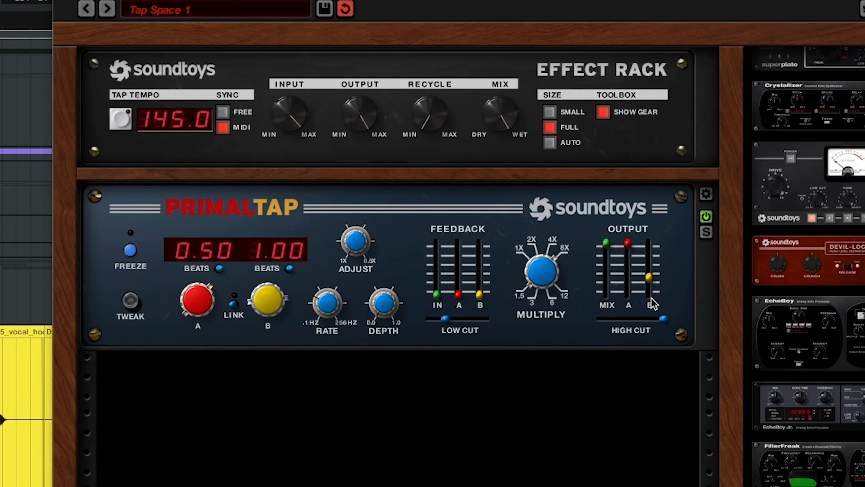
Raise PrimalTap's In, A and B feedback levels, raise the low cut and lower the high cut
drag(434, 281, 459, 284)
drag(445, 319, 462, 323)
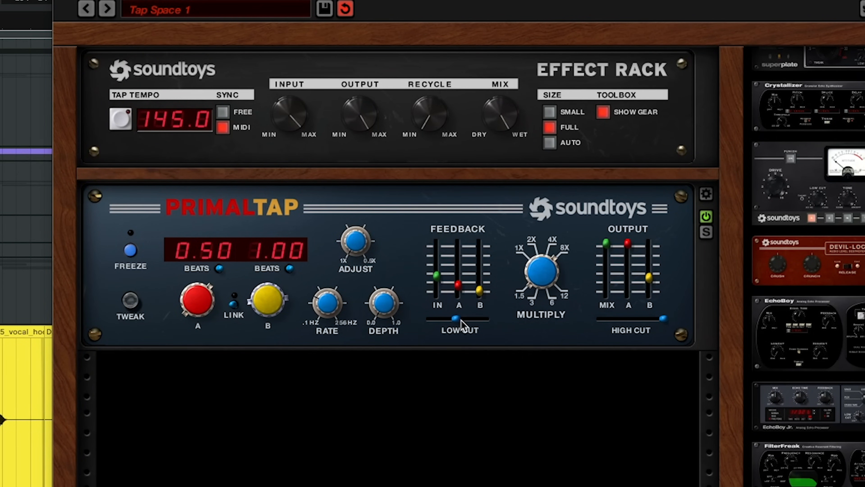
drag(662, 329, 644, 330)
drag(473, 323, 479, 323)
Reveal PrimalTap's tweak settings and increase the modulation depth and rate
click(130, 300)
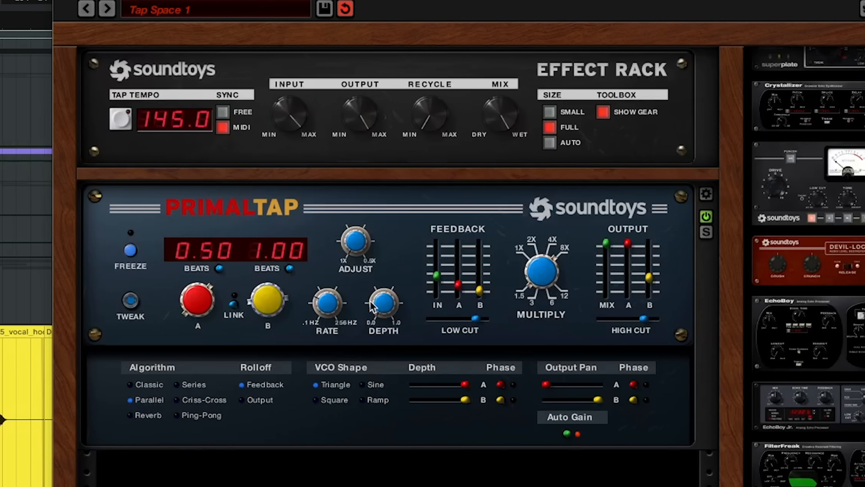
drag(377, 274, 411, 255)
drag(388, 300, 396, 300)
drag(329, 319, 344, 293)
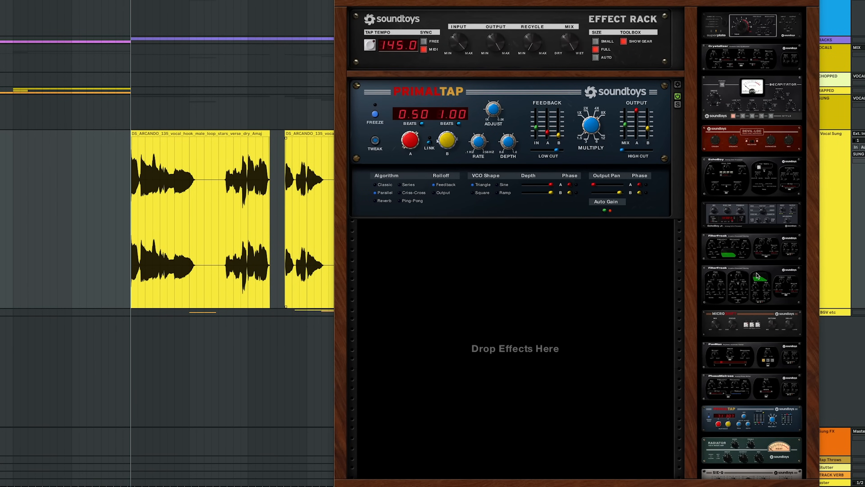
Add EchoBoy below PrimalTap and set it to Rhythm Echo mode with a falling Decay shape
drag(746, 174, 521, 306)
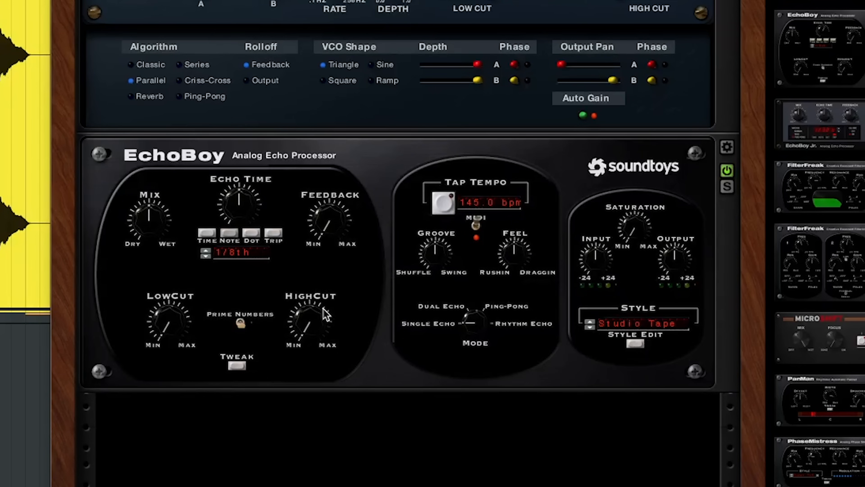
drag(484, 329, 528, 146)
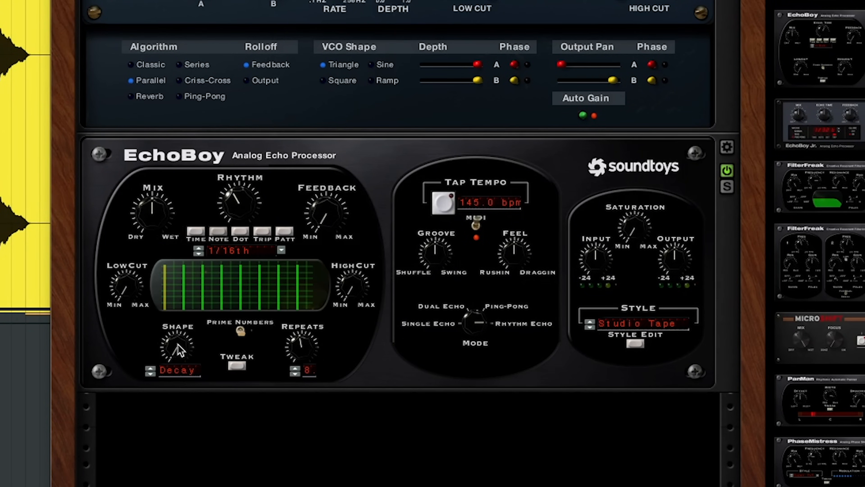
drag(177, 349, 222, 280)
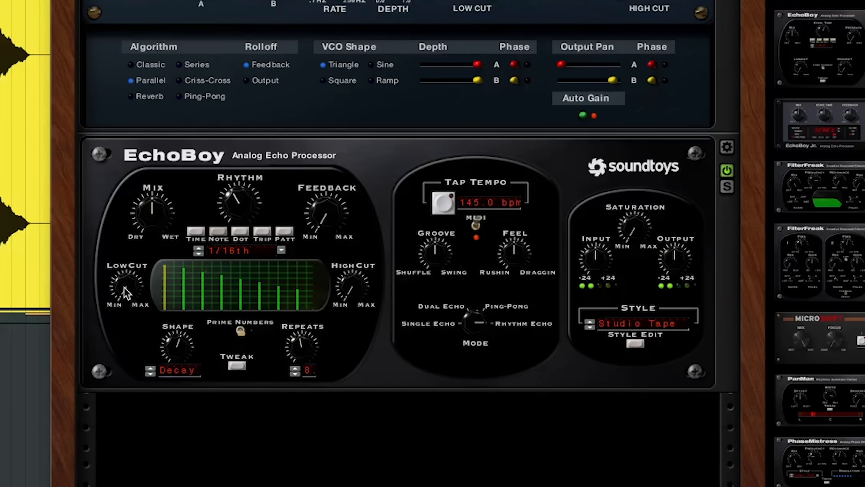
Raise EchoBoy's low cut, high cut, wet mix and saturation
drag(126, 292, 136, 260)
drag(347, 295, 372, 260)
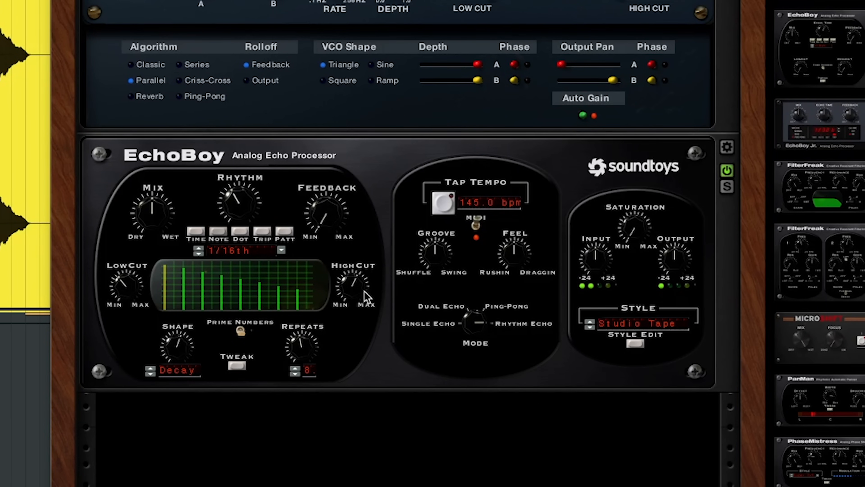
drag(165, 235, 172, 216)
drag(633, 235, 640, 208)
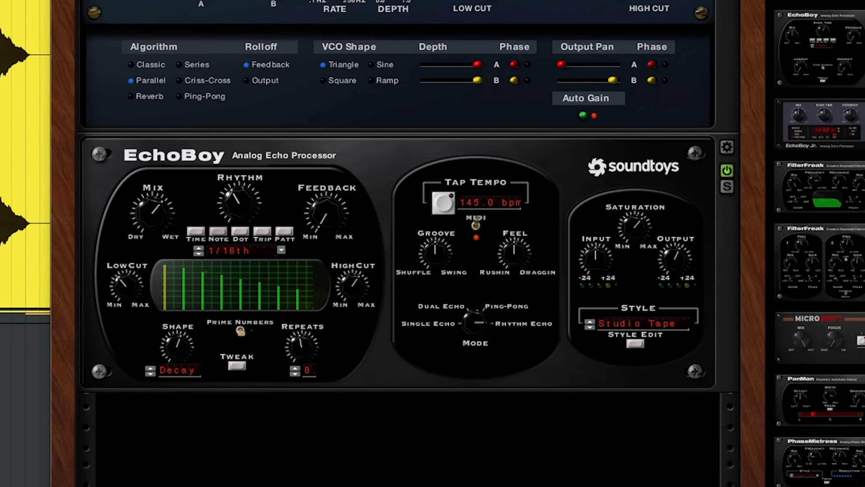
Add SuperPlate below EchoBoy, load its 06 Audicon preset and reduce the wet mix
drag(824, 484, 429, 447)
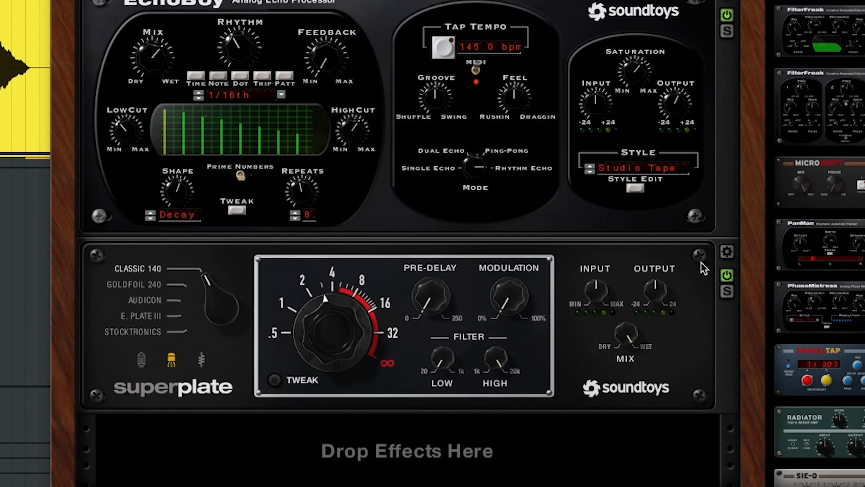
click(731, 251)
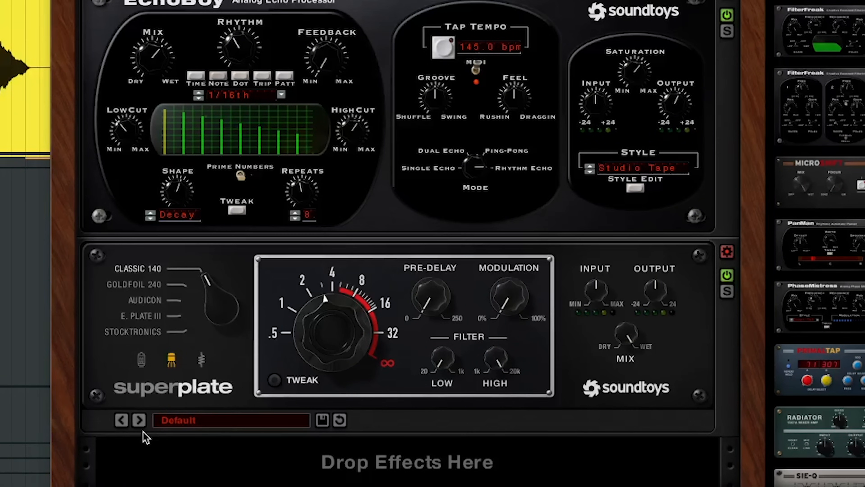
click(139, 420)
click(140, 420)
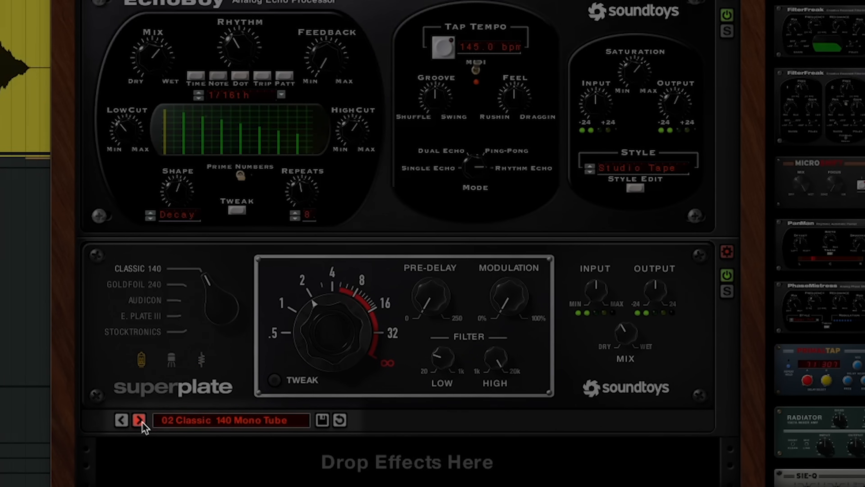
click(139, 420)
click(139, 420)
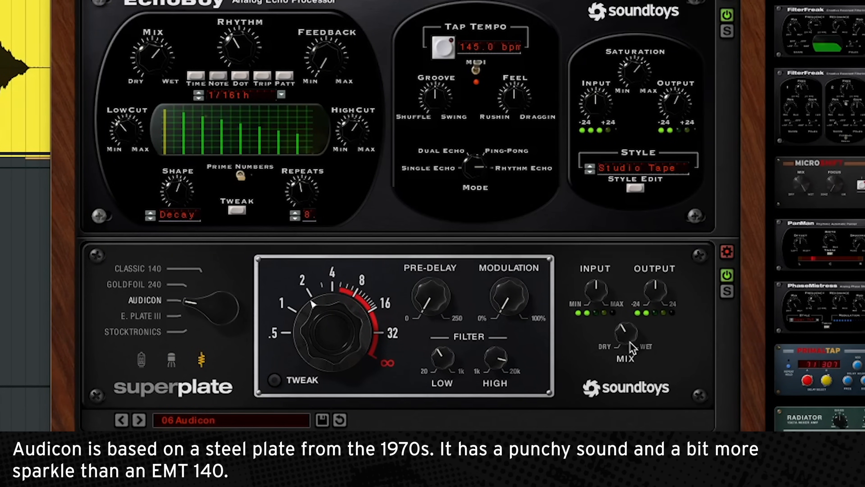
drag(631, 341, 627, 355)
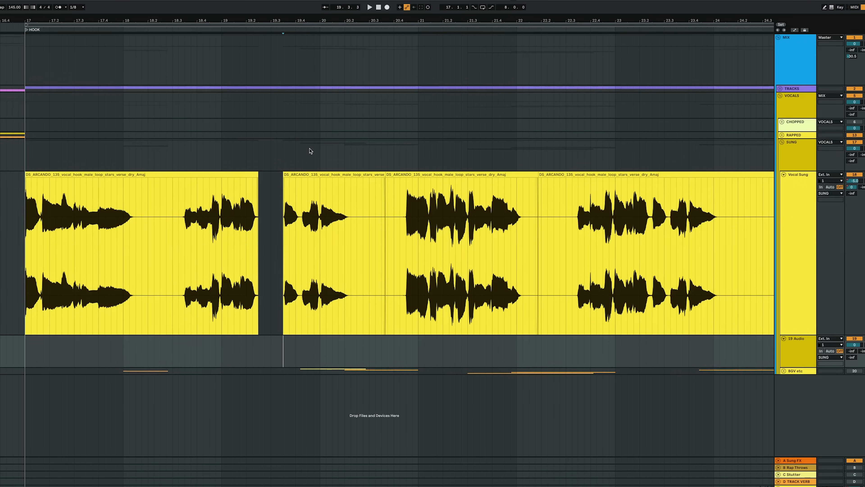
Copy the short phrase near bar 20 from Vocal Sung to the track named the sky and add Crystallizer there
drag(364, 259, 301, 258)
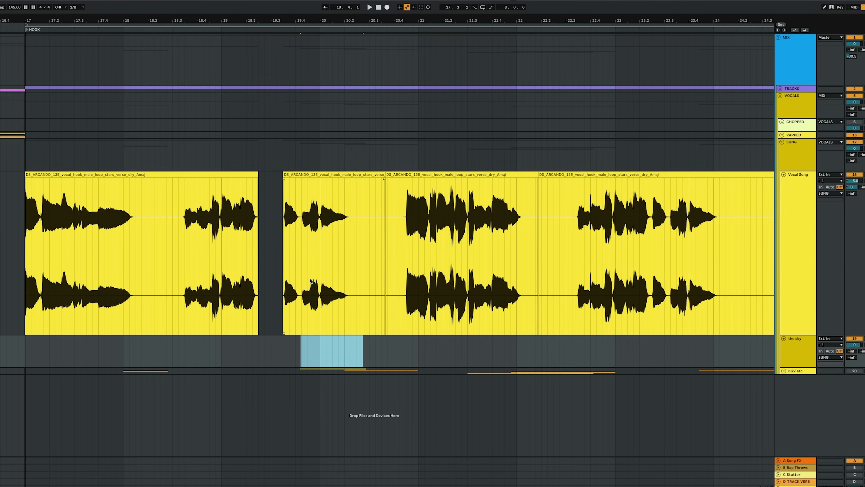
key(super+f)
text(crystallizer)
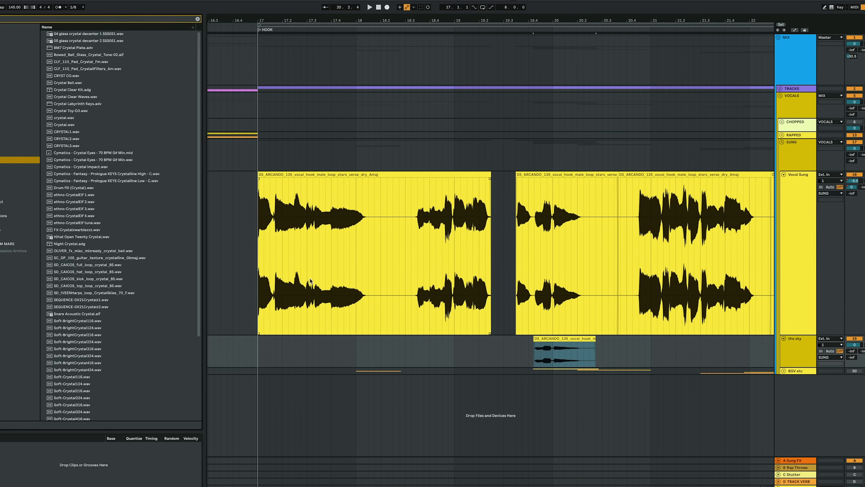
drag(66, 36, 640, 362)
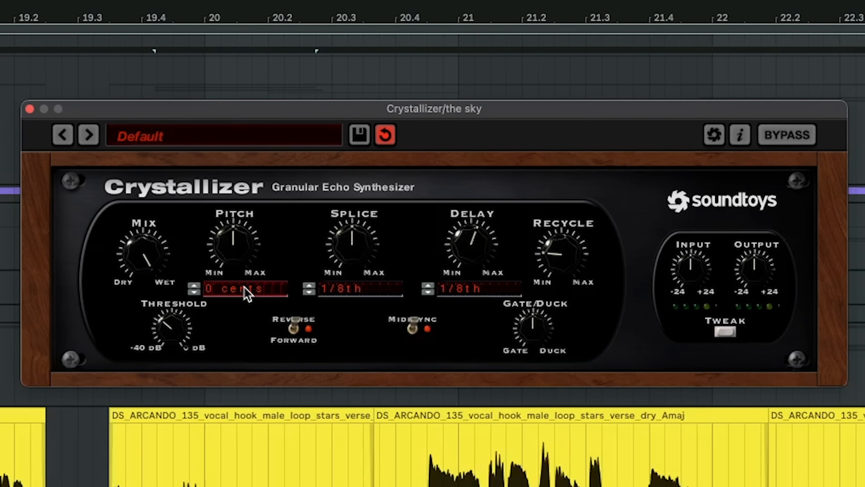
Set Crystallizer to forward playback with pitch 1200 cents, delay 0 notes and splice 1/16th while auditioning
key(Return)
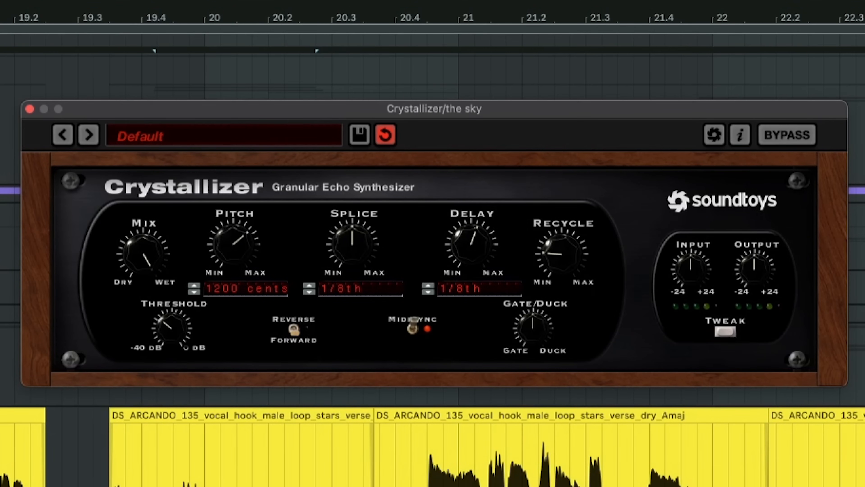
key(space)
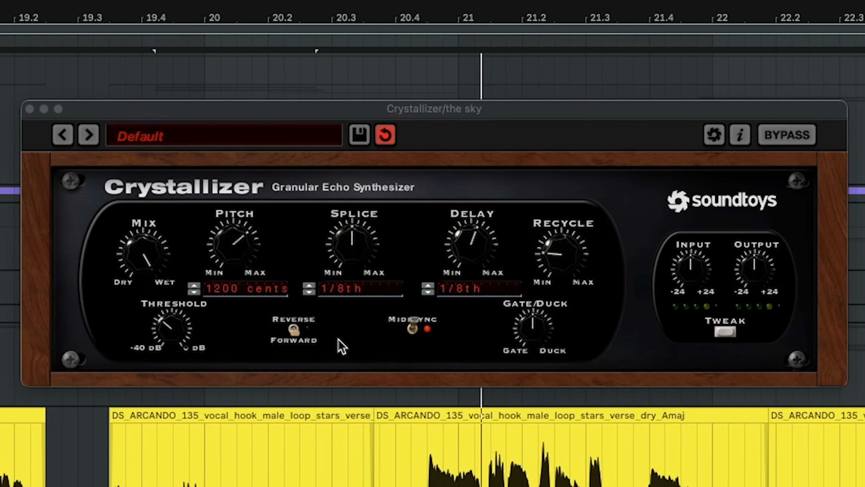
drag(467, 253, 446, 469)
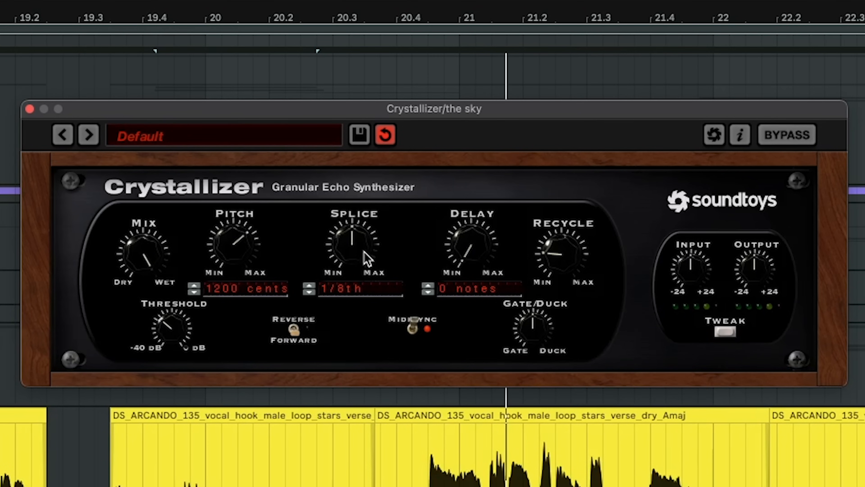
mouse_move(367, 255)
mouse_down()
mouse_move(340, 432)
mouse_move(345, 279)
mouse_move(327, 339)
mouse_up()
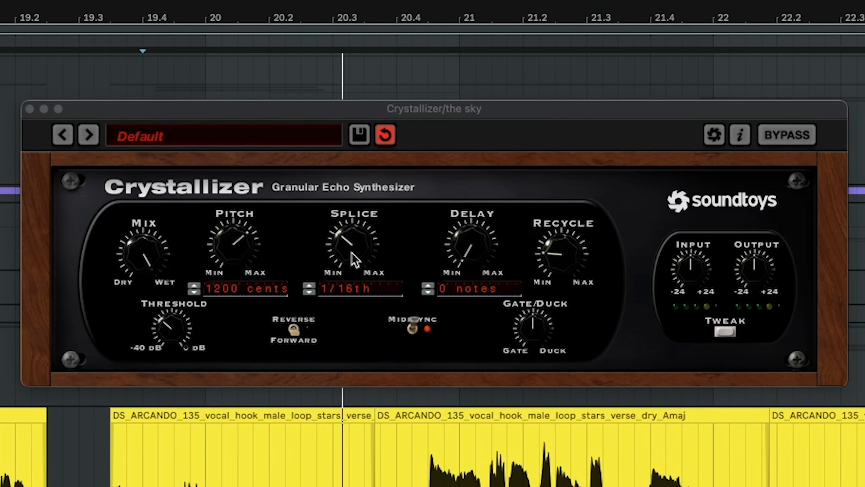
Set Crystallizer's splice to 1/64th and its delay to 1/8th
click(354, 258)
drag(350, 267, 353, 299)
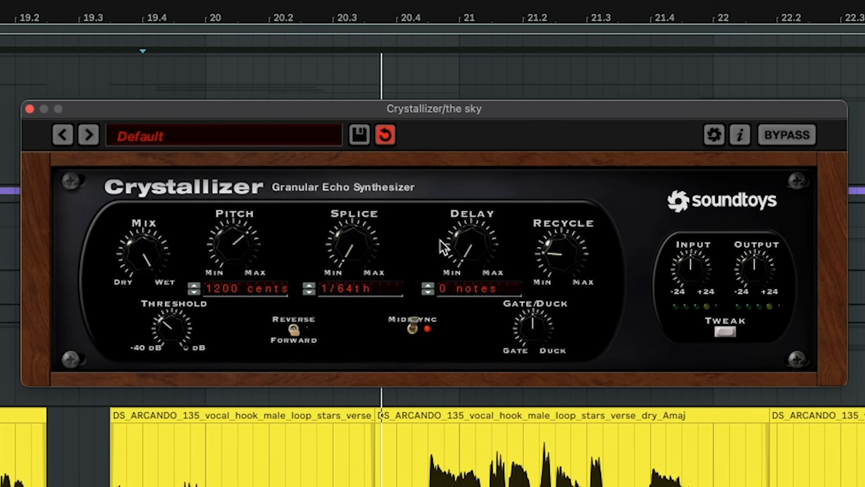
drag(467, 260, 477, 205)
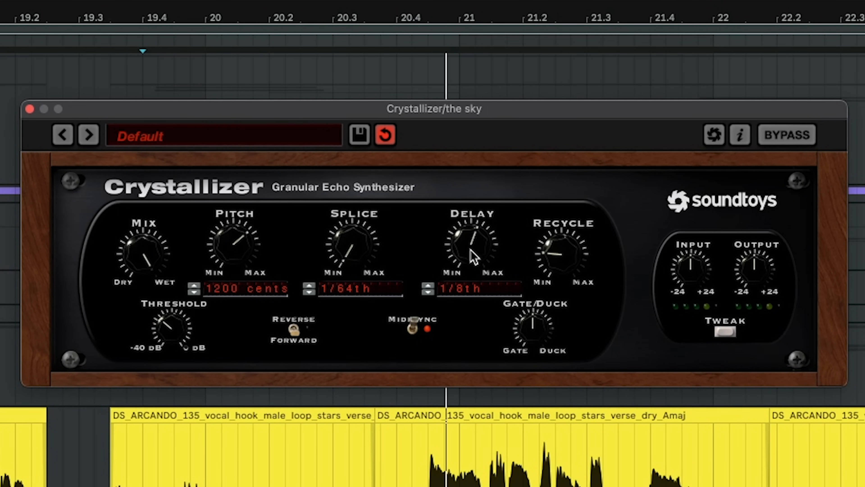
drag(471, 251, 467, 239)
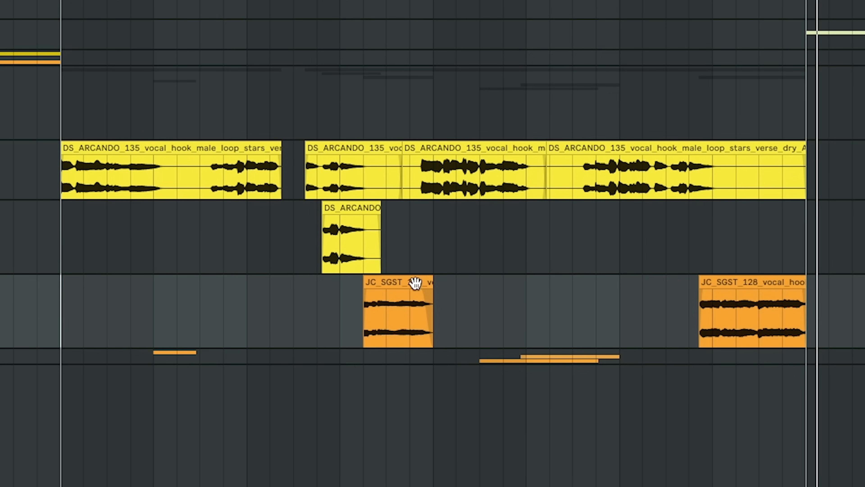
Select the first Vocal Ethereal clip and play the arrangement from just before it
click(416, 282)
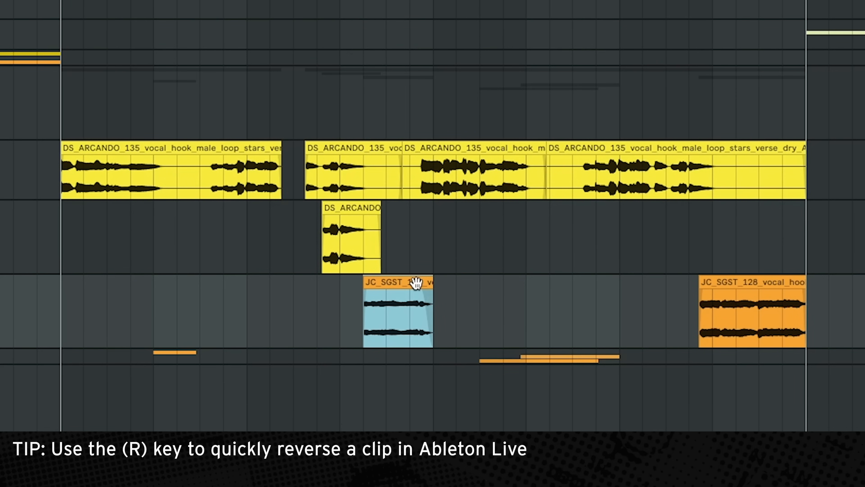
click(298, 289)
key(space)
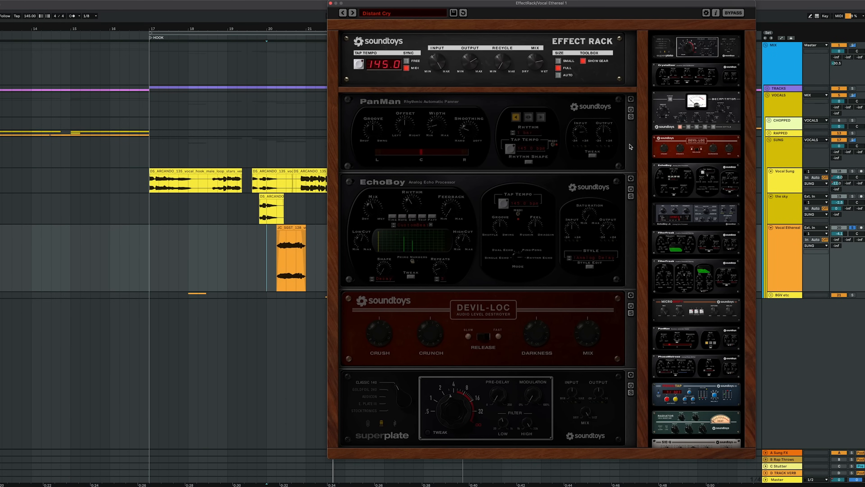
Enable PanMan, EchoBoy and Devil-Loc in the Vocal Ethereal effect rack
click(631, 109)
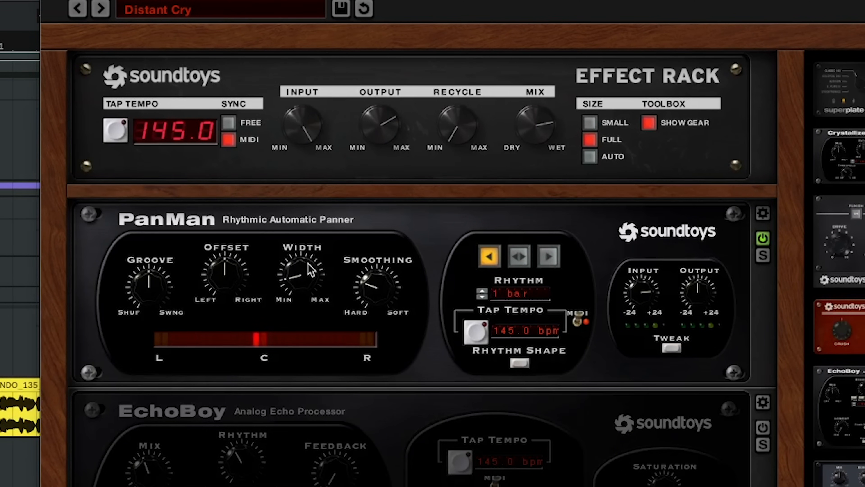
click(763, 427)
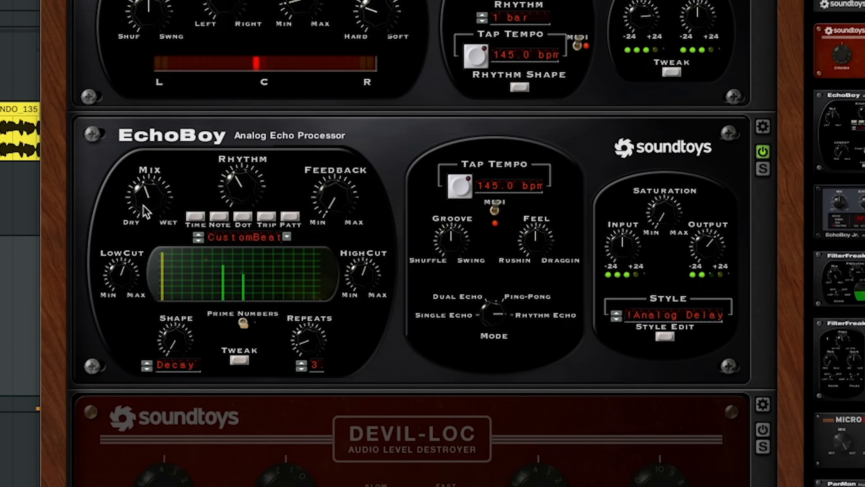
click(763, 429)
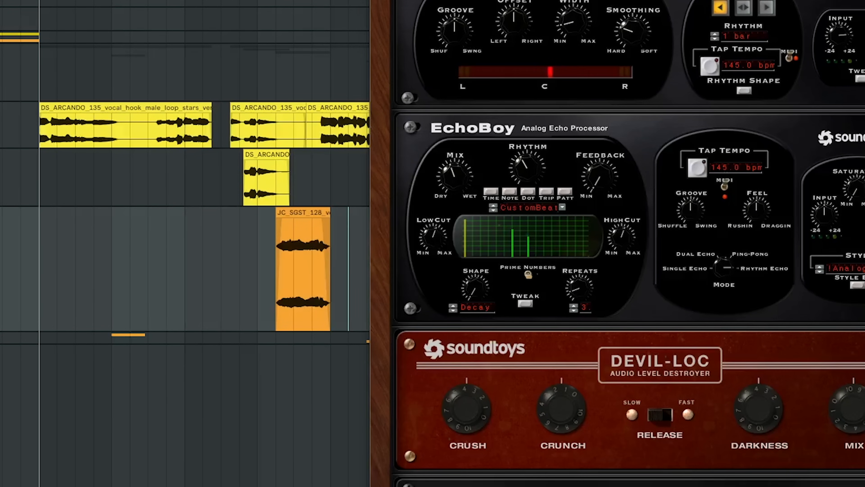
Show automation and draw a volume dip over the tail of the first Vocal Ethereal clip
key(a)
click(309, 246)
click(356, 247)
mouse_move(341, 247)
mouse_down()
mouse_move(341, 262)
mouse_move(326, 253)
mouse_up()
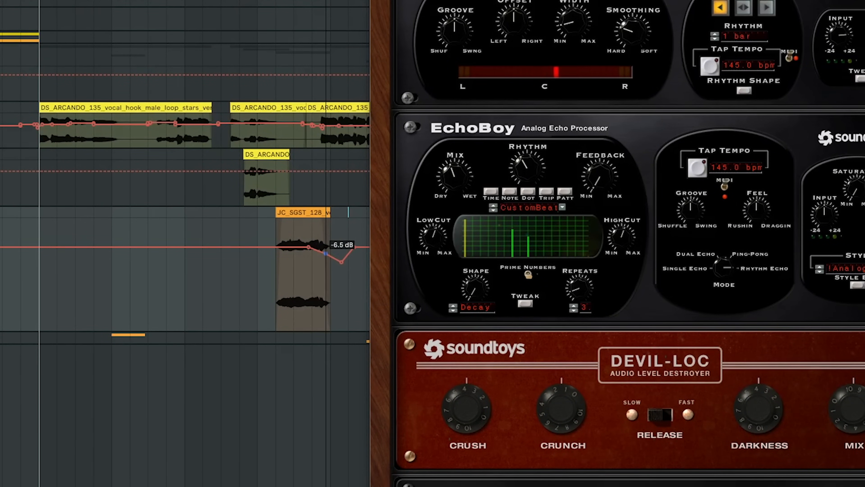
Lower the volume automation at the start of the first Vocal Ethereal clip and play from before it
click(286, 255)
drag(274, 248, 274, 254)
click(224, 268)
key(space)
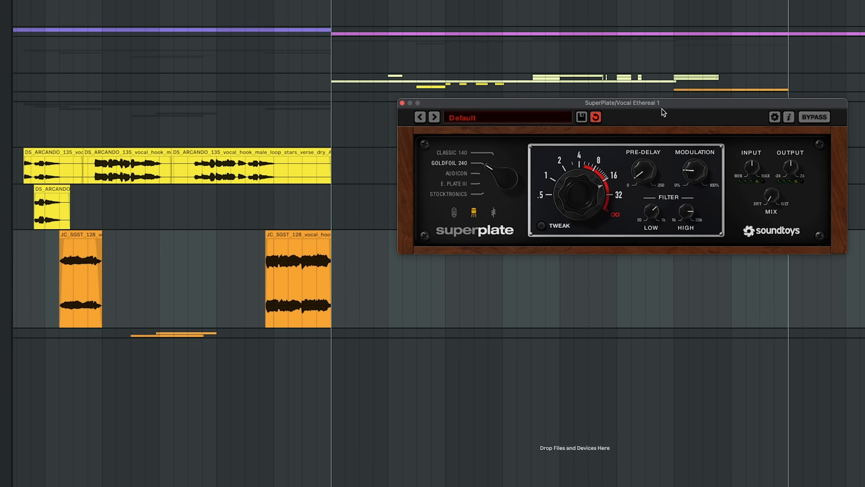
Show the Vocal Ethereal track's SuperPlate automation and play the section from before its second clip
key(a)
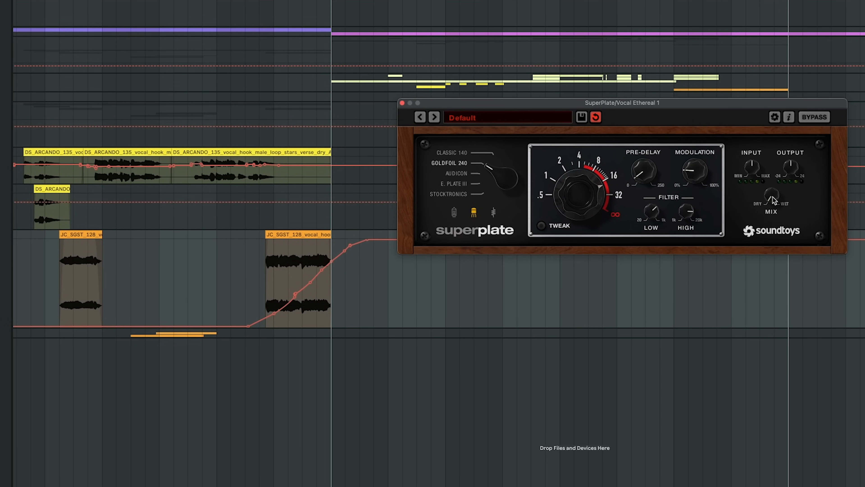
click(227, 268)
key(space)
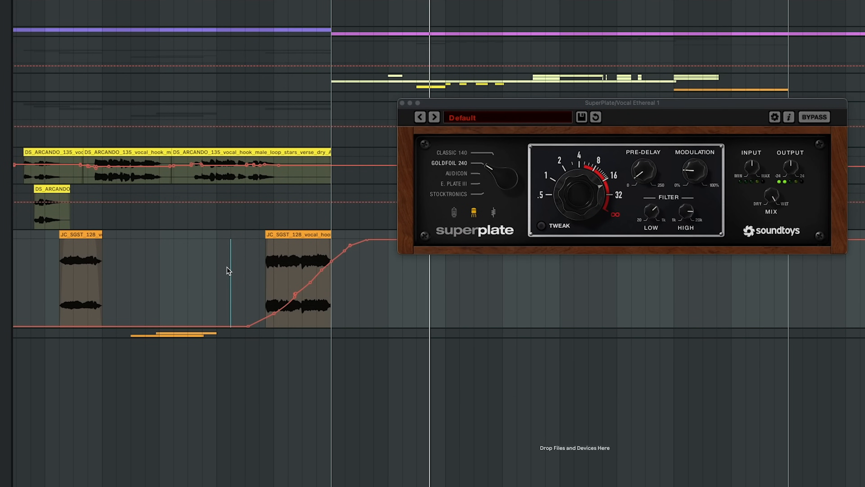
key(space)
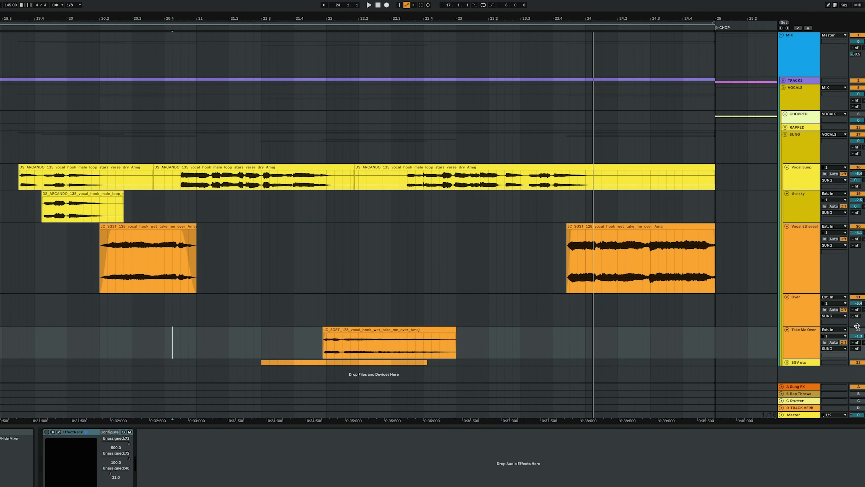
Play the section from 20.4 through the Take Me Over clip into the second Vocal Ethereal clip
key(space)
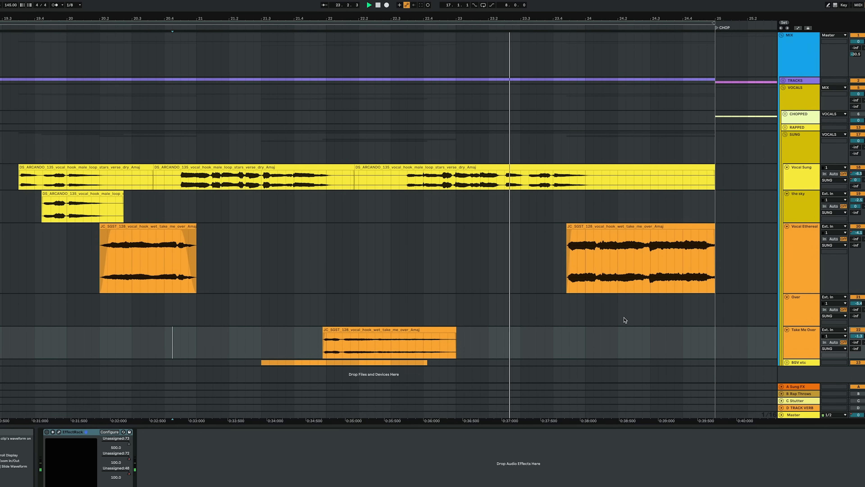
key(space)
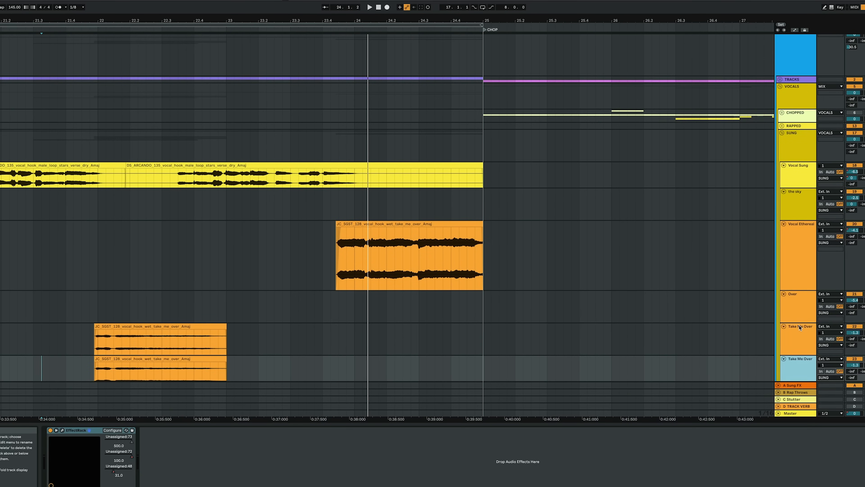
Freeze and flatten the duplicate Take Me Over track and move its reversed clip earlier to start at 21.3
right_click(798, 337)
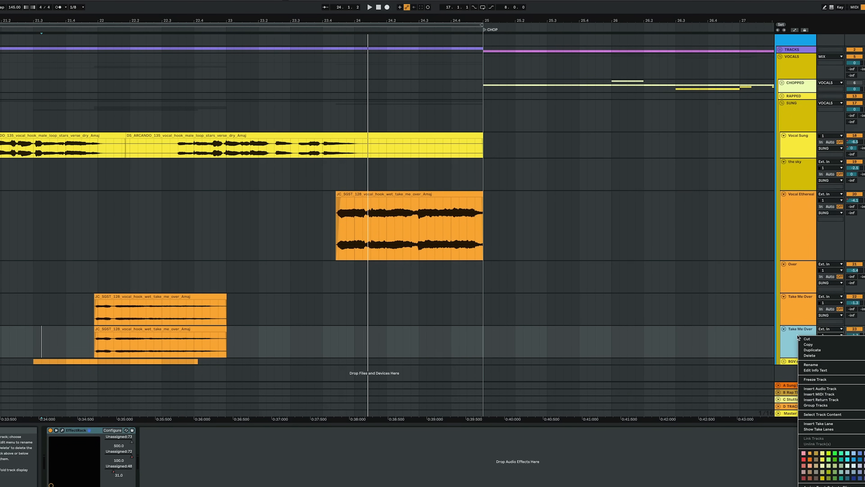
click(816, 379)
right_click(802, 350)
click(815, 228)
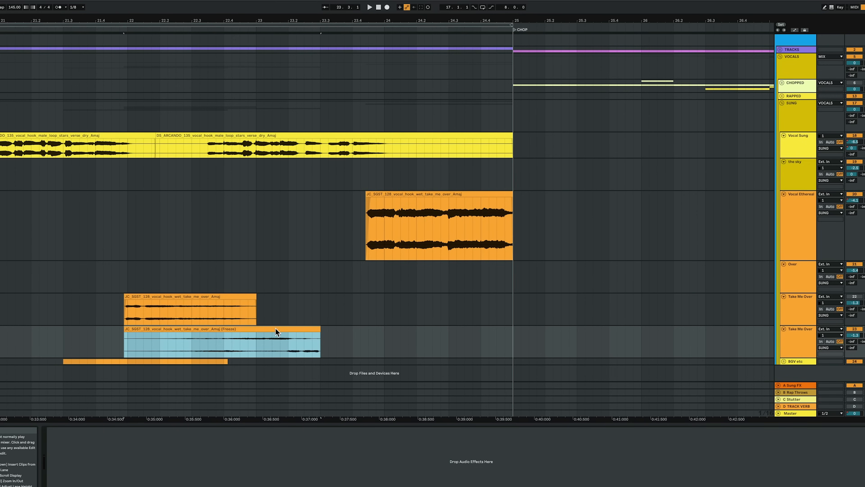
drag(282, 329, 191, 336)
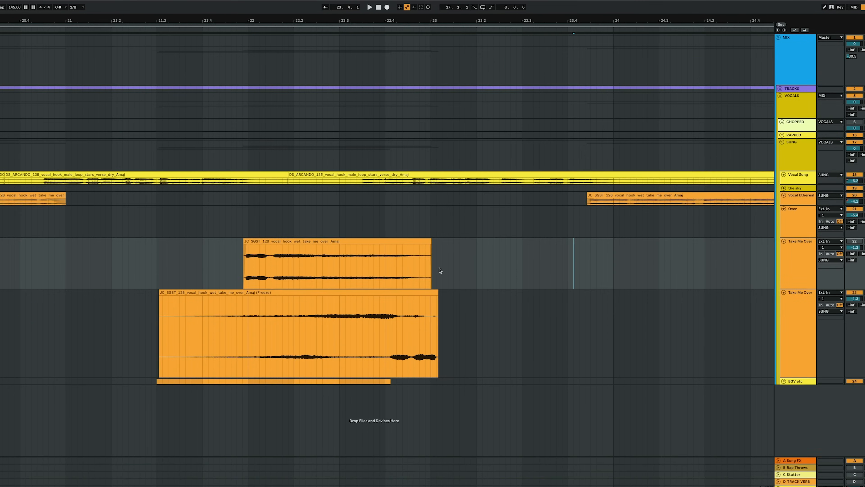
Deactivate the original Take Me Over clip, trim the reversed clip's end to 22.4 and play it from the start
click(355, 242)
key(0)
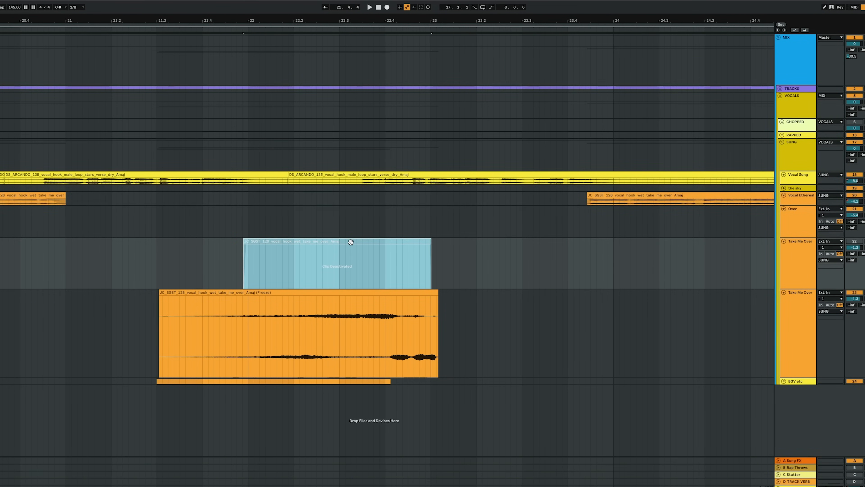
drag(438, 299, 393, 299)
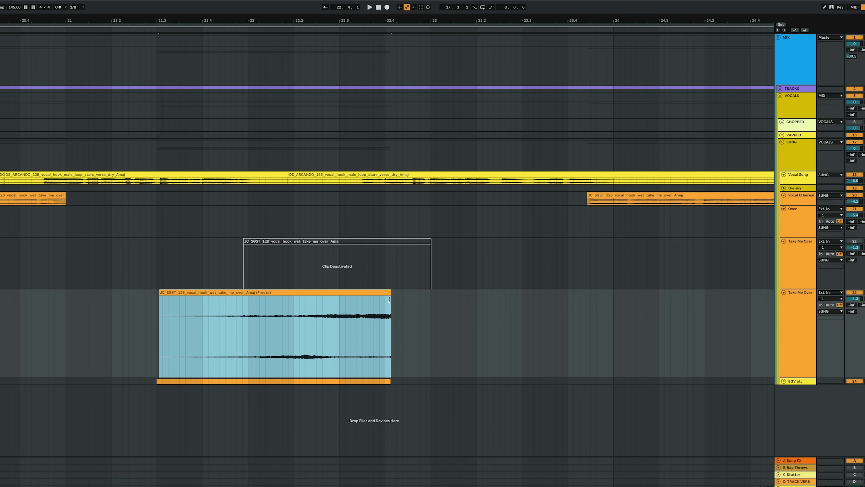
click(164, 326)
key(space)
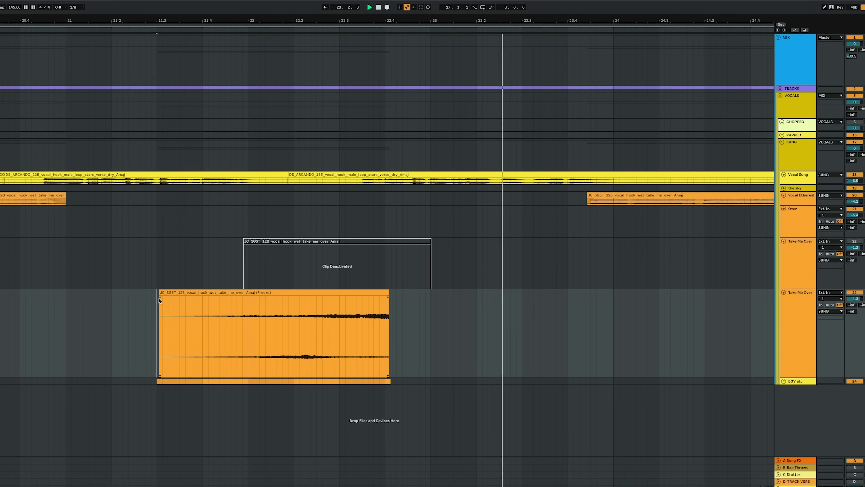
Add a fade-in over roughly the first third of the reversed Take Me Over clip and play from before it
drag(160, 296, 227, 303)
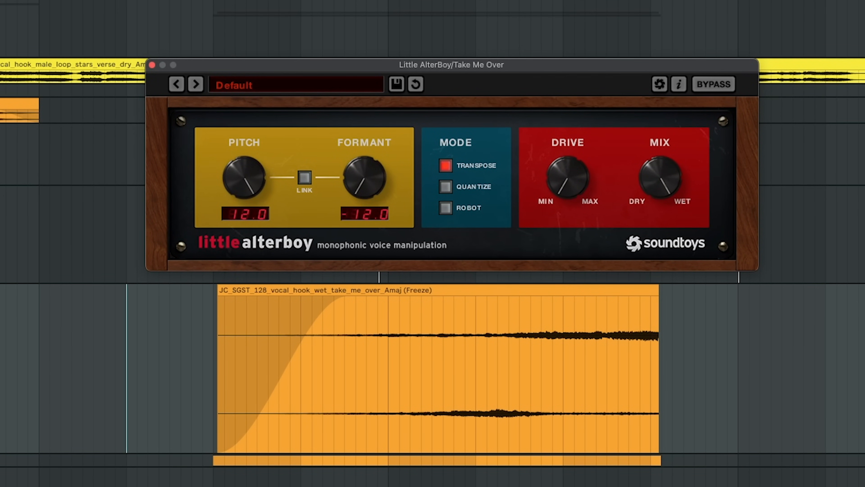
key(a)
key(space)
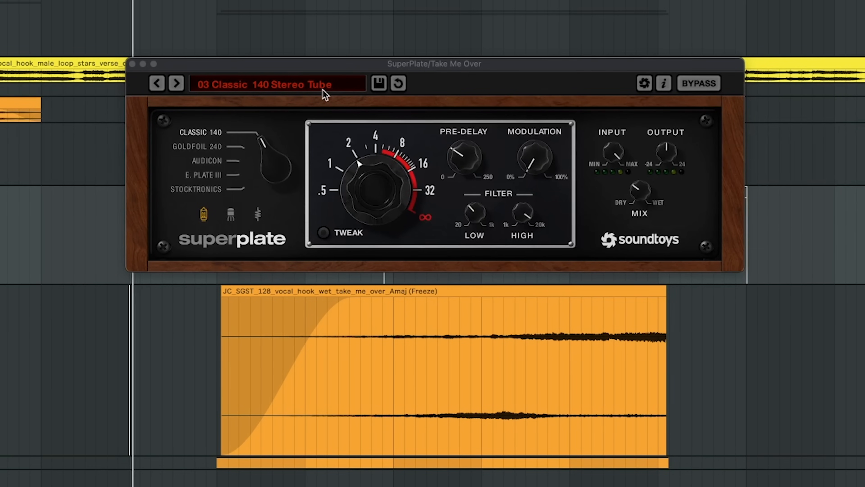
key(space)
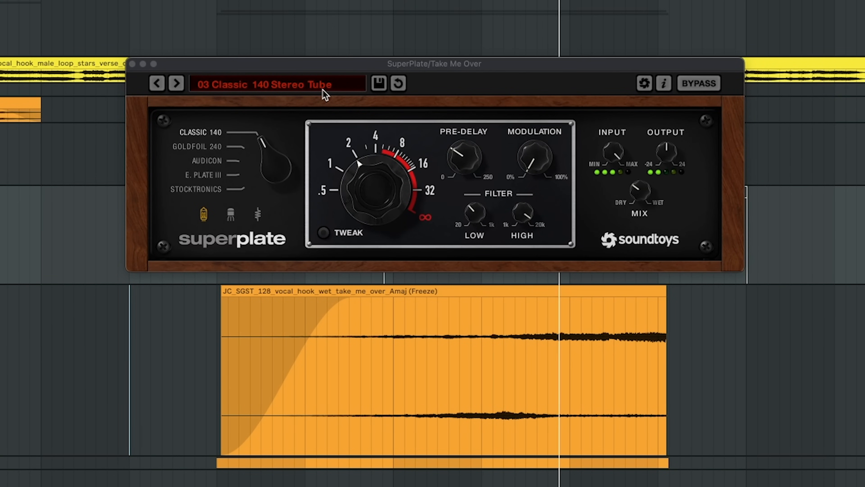